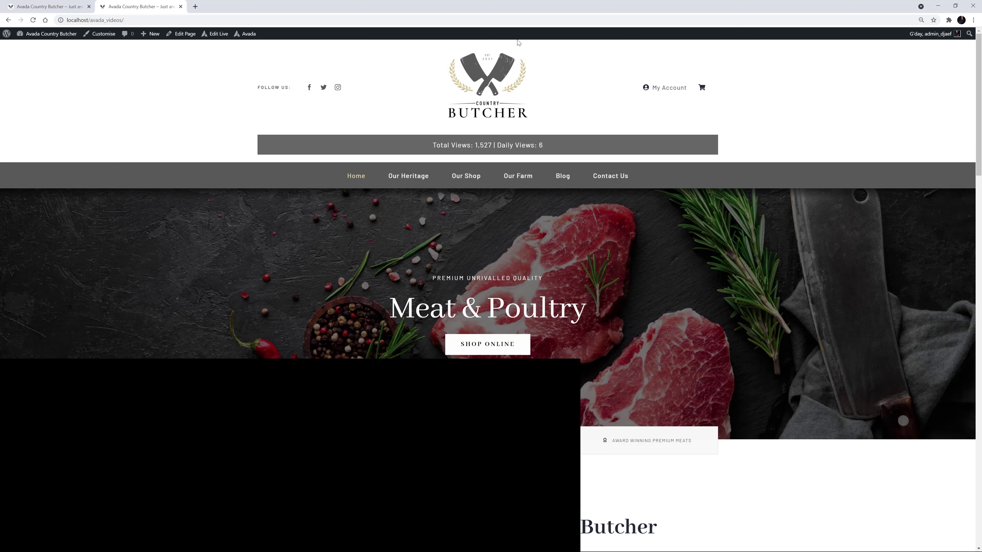
# Close the extra home page tab and open the site's global header for live editing.
pyautogui.hotkey('ctrl', 'w')
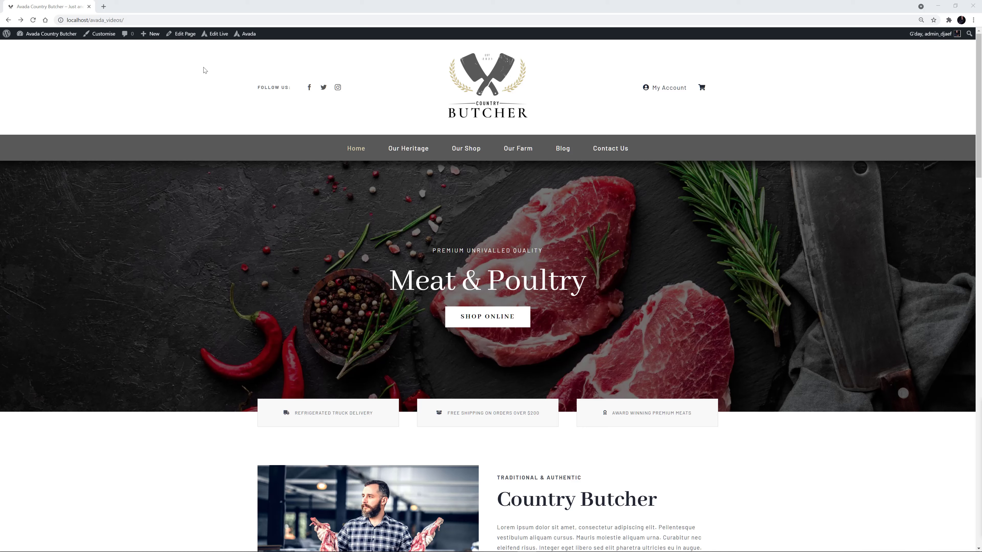
pyautogui.moveTo(223, 35)
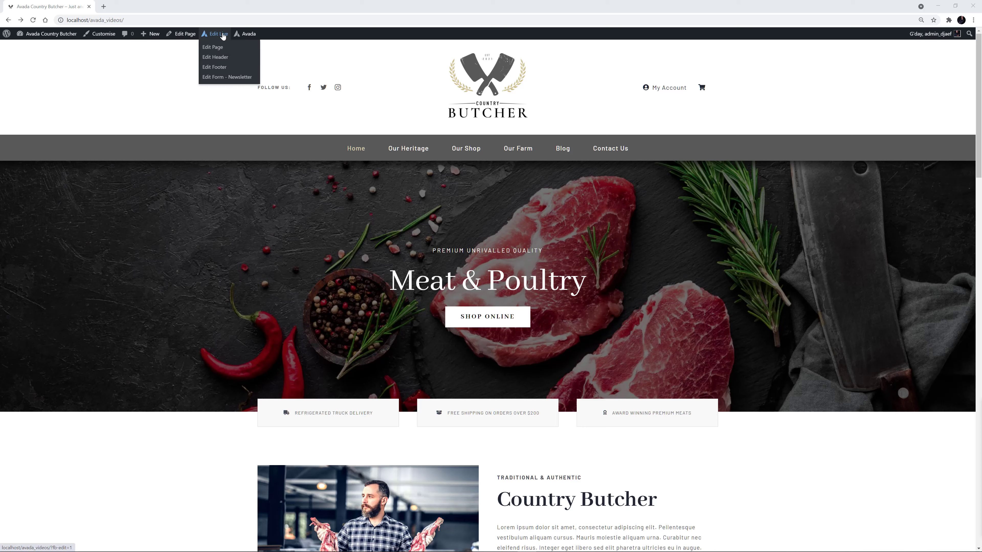
pyautogui.click(223, 58)
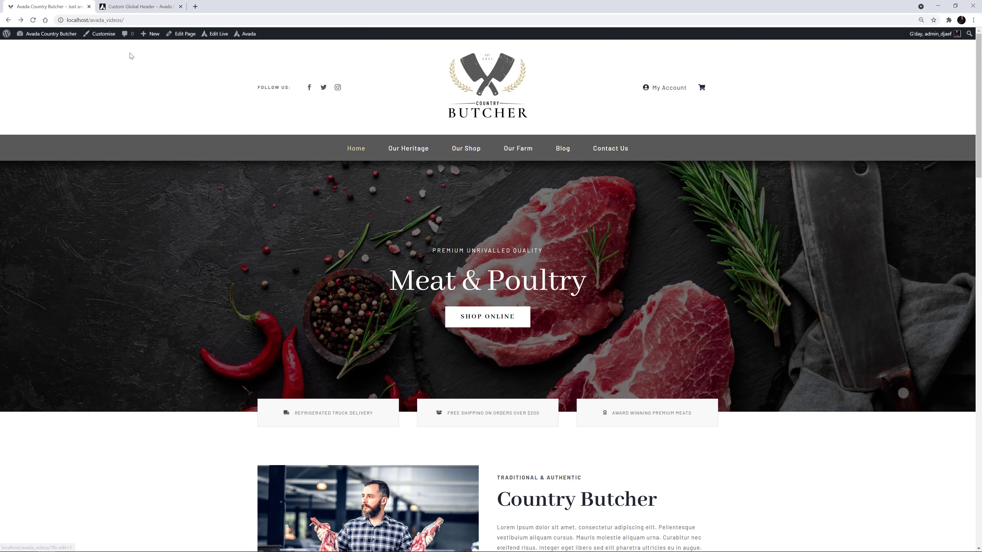
pyautogui.click(130, 7)
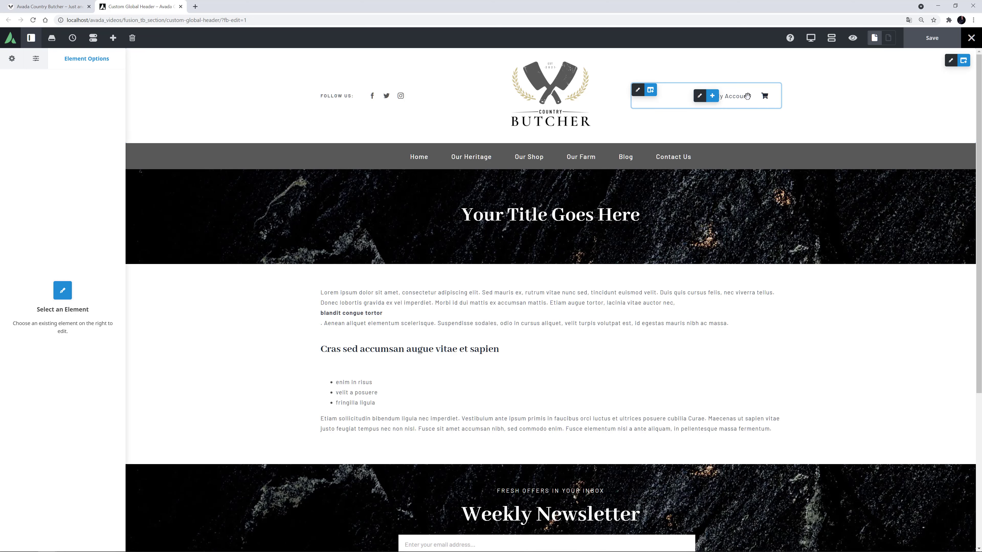
# Add a 1/1 container between the logo row and the navigation menu, and insert a Views Counter element in it.
pyautogui.click(964, 62)
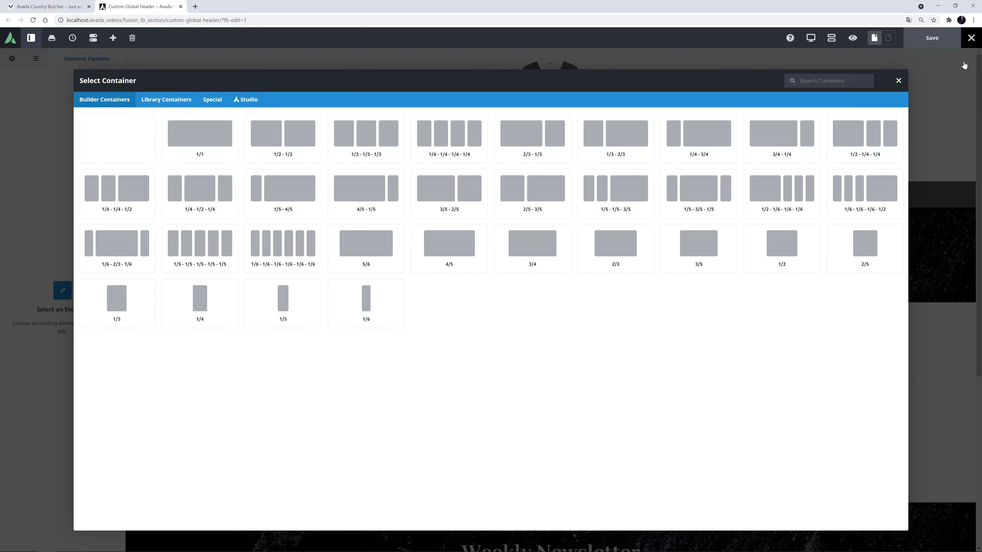
pyautogui.click(196, 133)
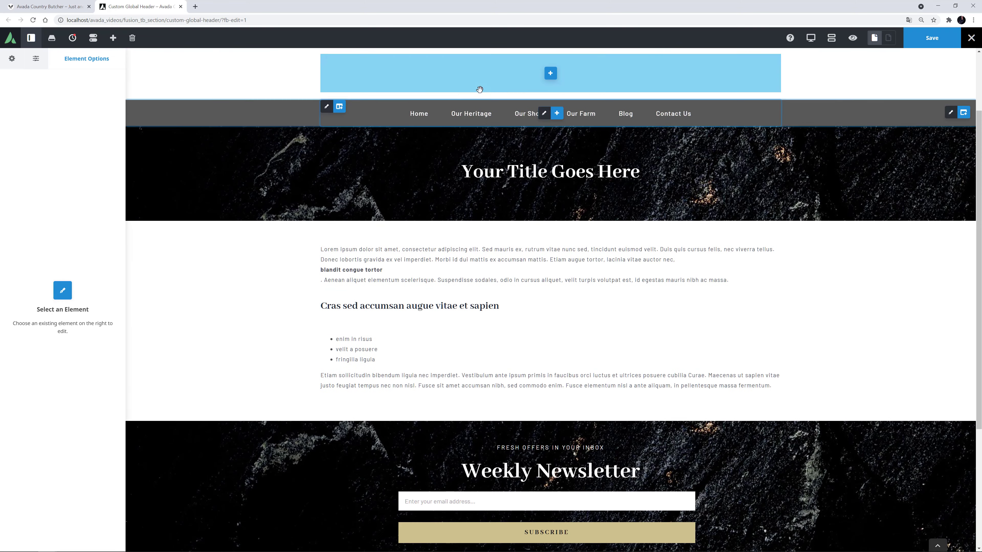
pyautogui.click(550, 73)
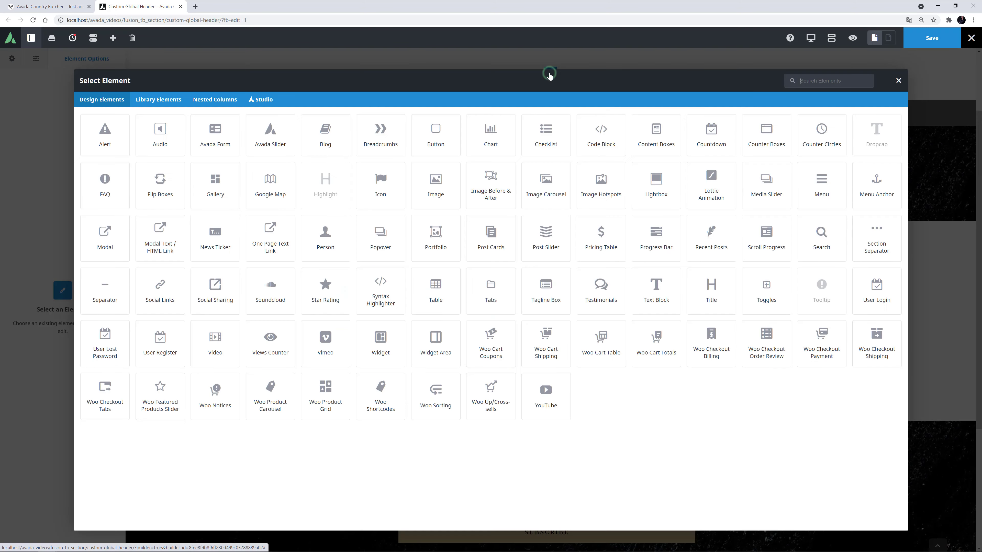
pyautogui.click(275, 346)
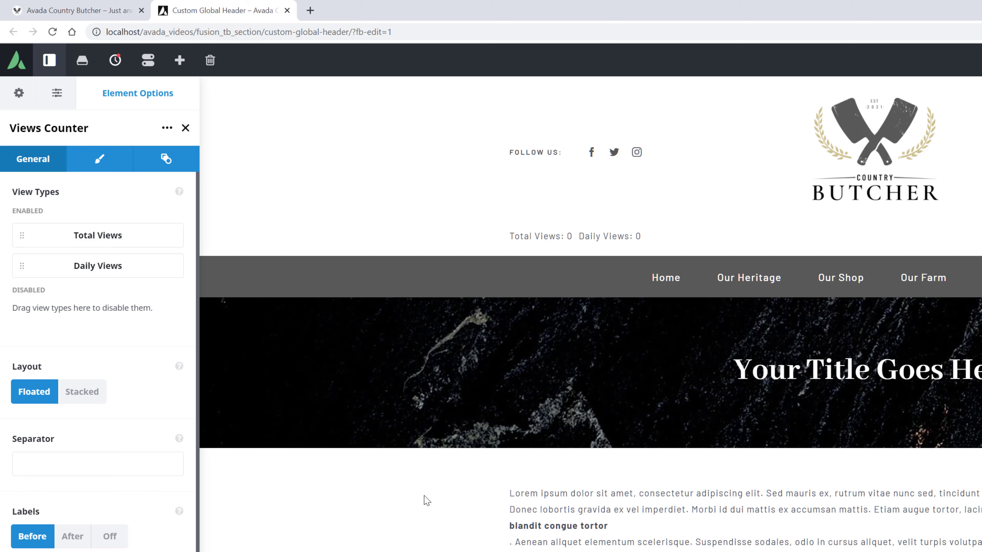
# Set the Views Counter's separator to "|" and review its label options.
pyautogui.click(26, 462)
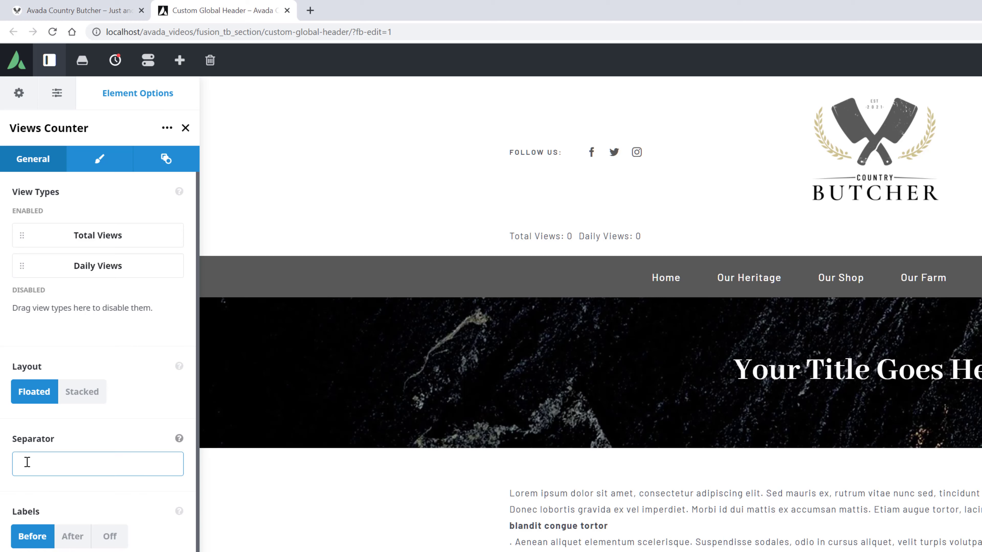
pyautogui.write('|')
pyautogui.click(42, 434)
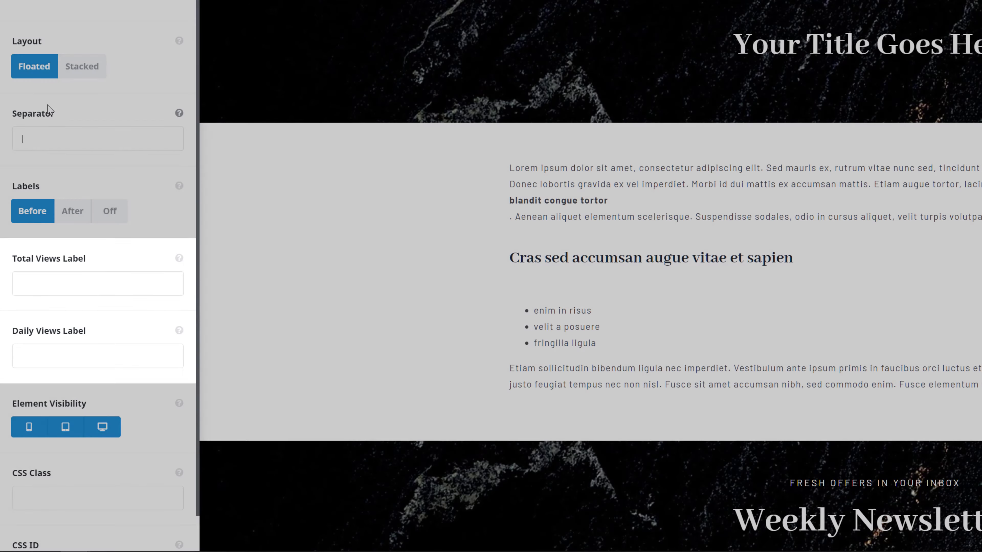
pyautogui.click(59, 142)
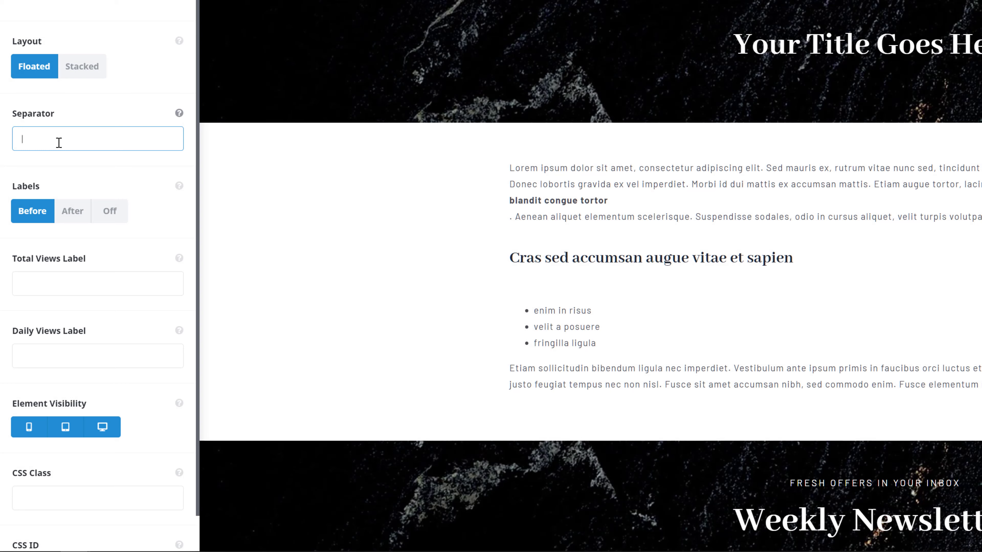
pyautogui.scroll(-1, 54, 144)
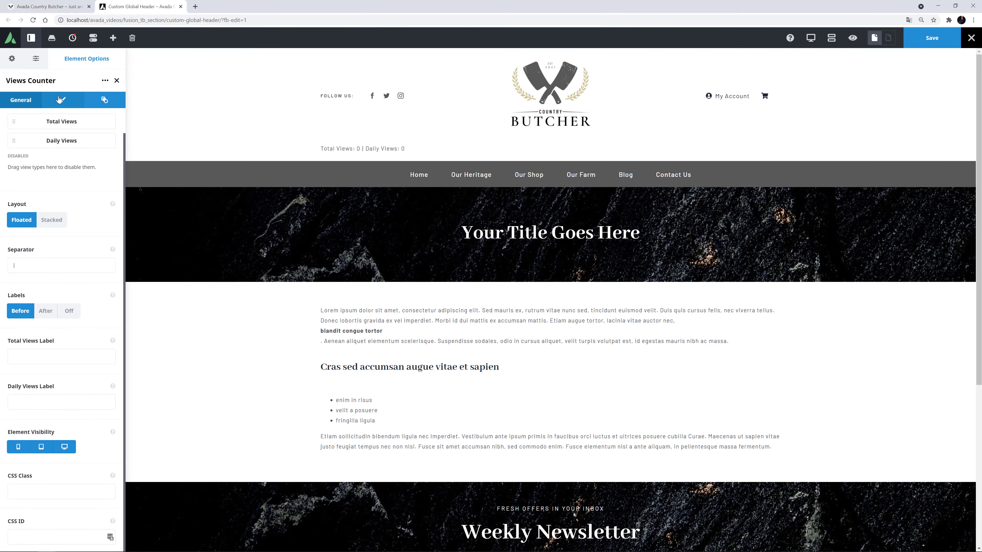
# Set the Views Counter's font size to 18px and its text color to white (#ffffff).
pyautogui.click(59, 99)
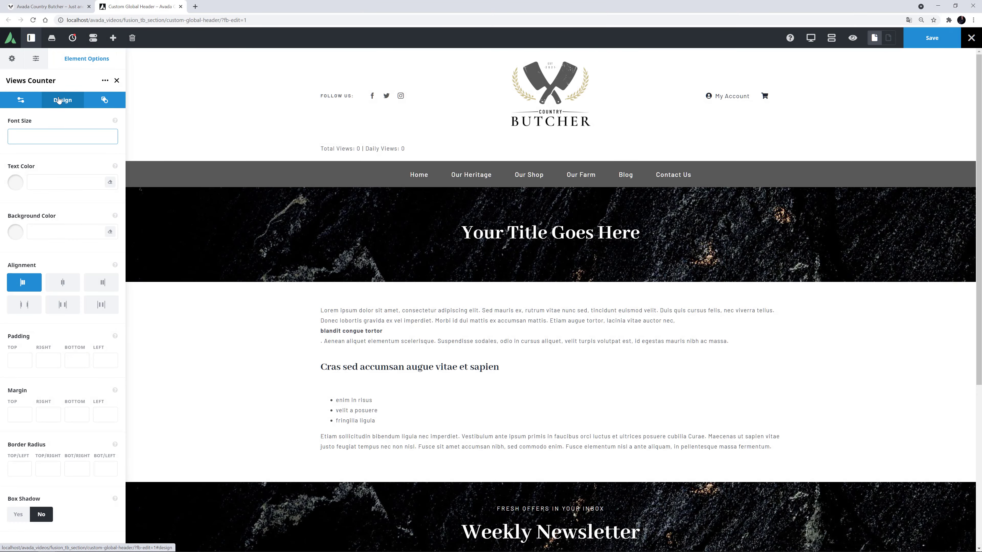
pyautogui.write('18px')
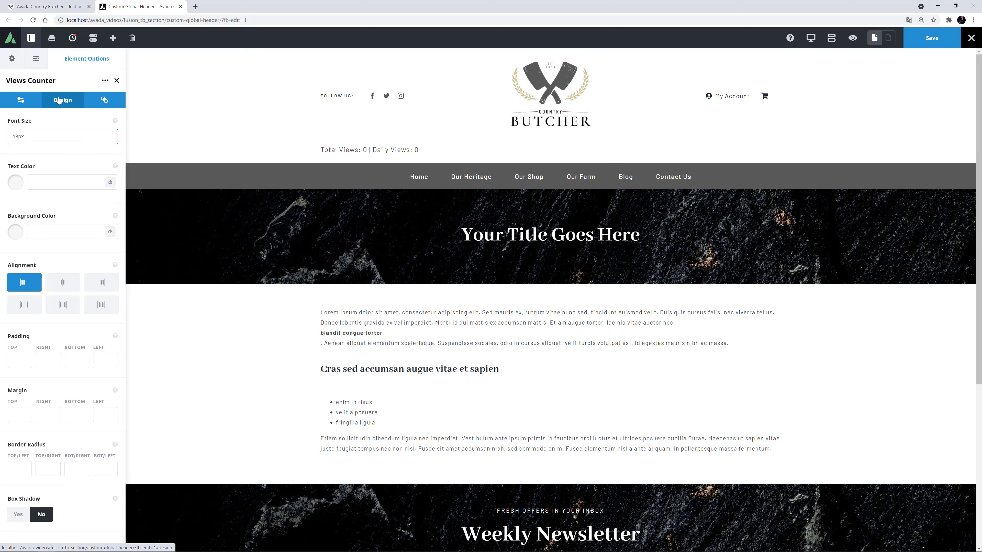
pyautogui.press('Tab')
pyautogui.click(15, 182)
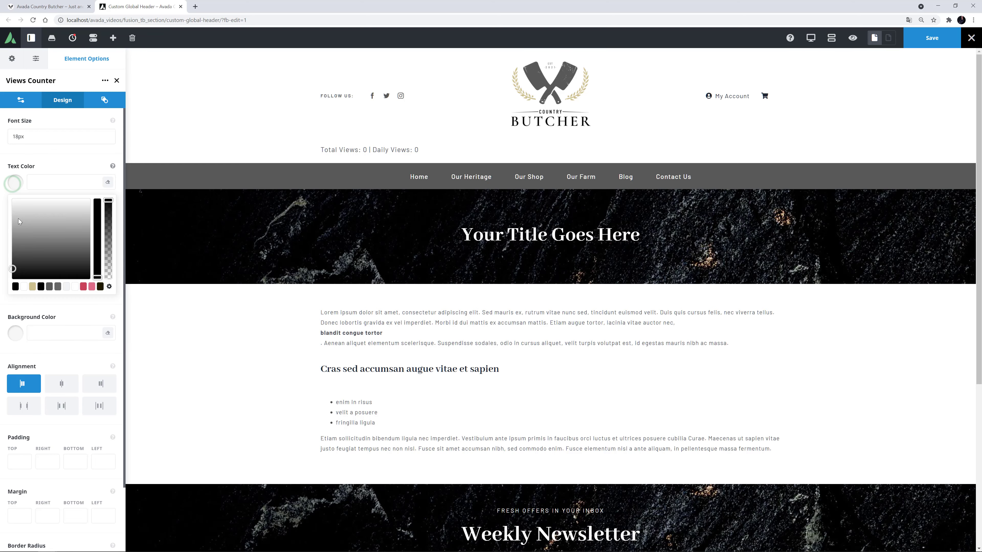
pyautogui.click(23, 287)
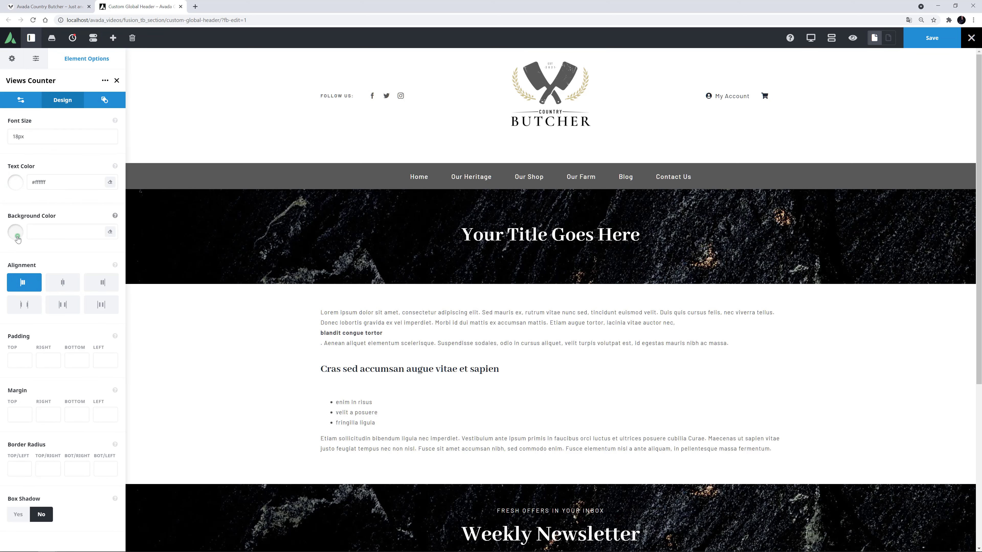
# Give the Views Counter a grey #666666 background and center its alignment.
pyautogui.click(15, 233)
pyautogui.click(57, 336)
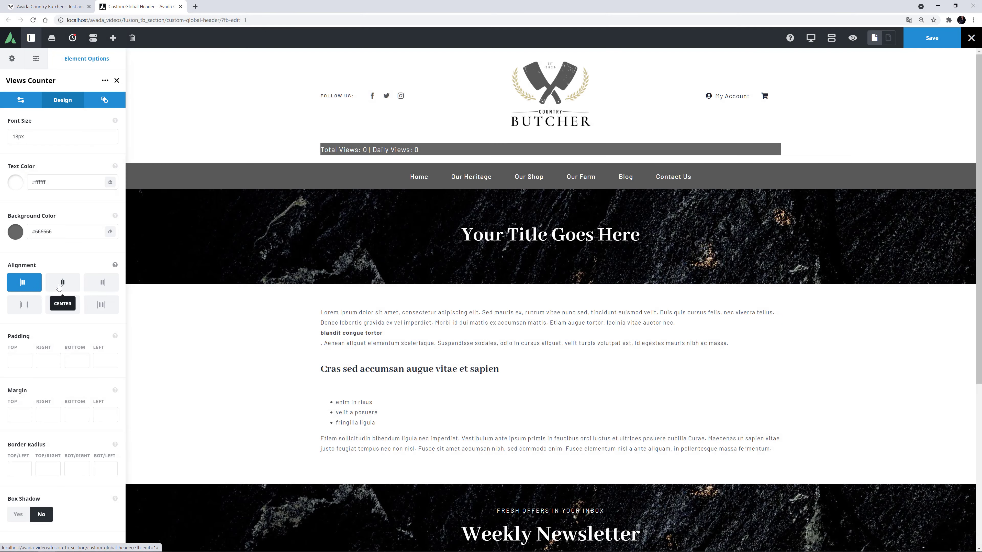
pyautogui.click(59, 286)
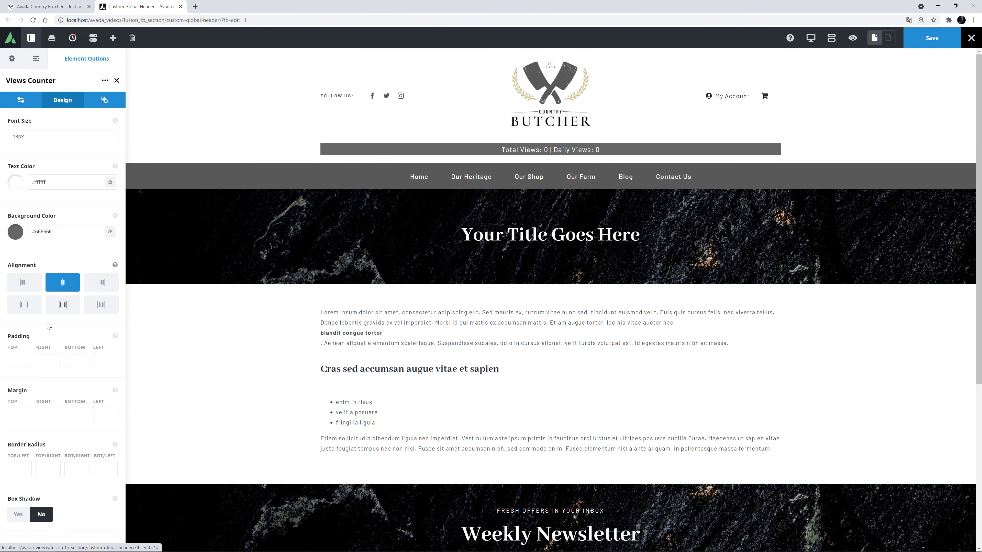
# Set the Views Counter's top and bottom padding to 10px.
pyautogui.click(18, 358)
pyautogui.write('10')
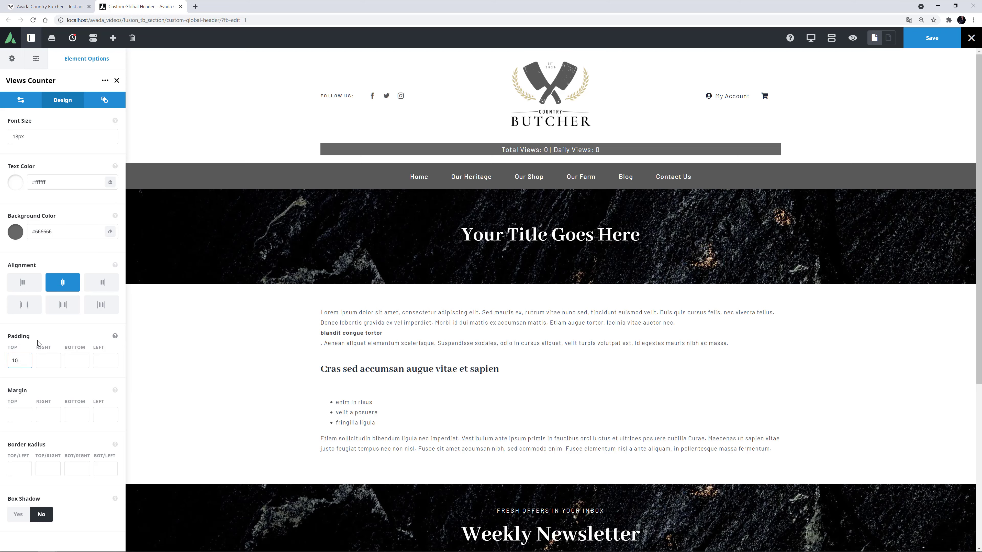
pyautogui.write('px')
pyautogui.press('Tab')
pyautogui.write('10px')
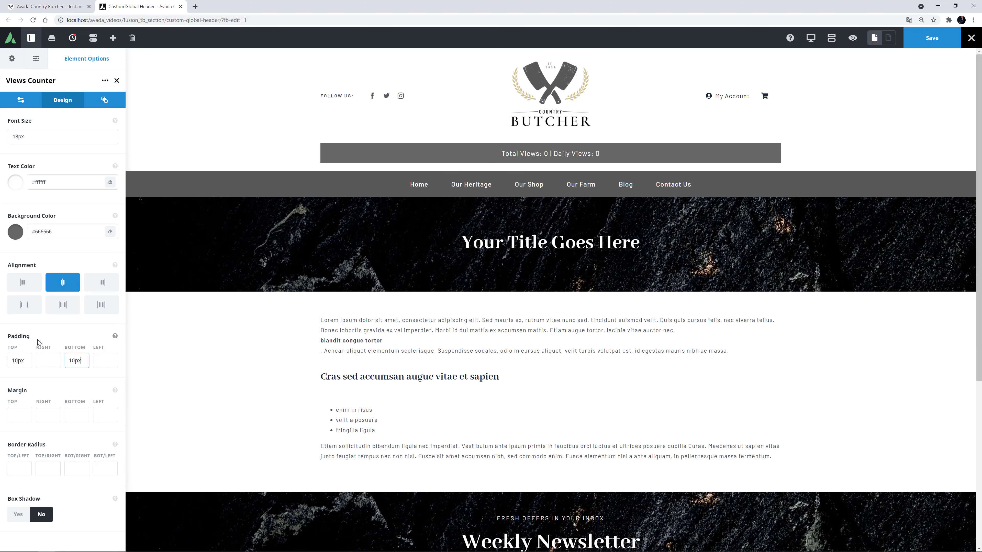
pyautogui.press('Tab')
# Enable the Views Counter's box shadow and look through its shadow and animation options.
pyautogui.click(18, 515)
pyautogui.scroll(-5, 28, 490)
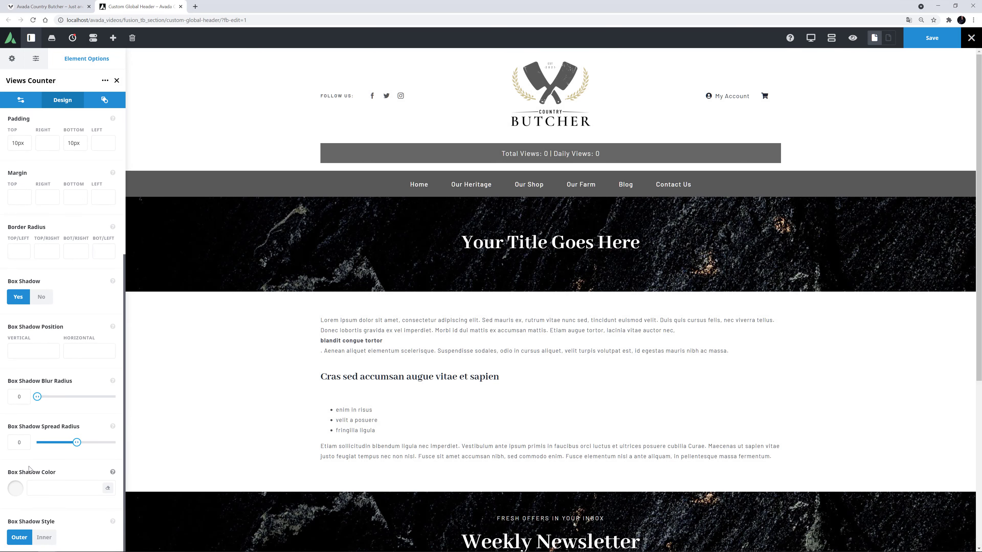
pyautogui.scroll(5, 29, 469)
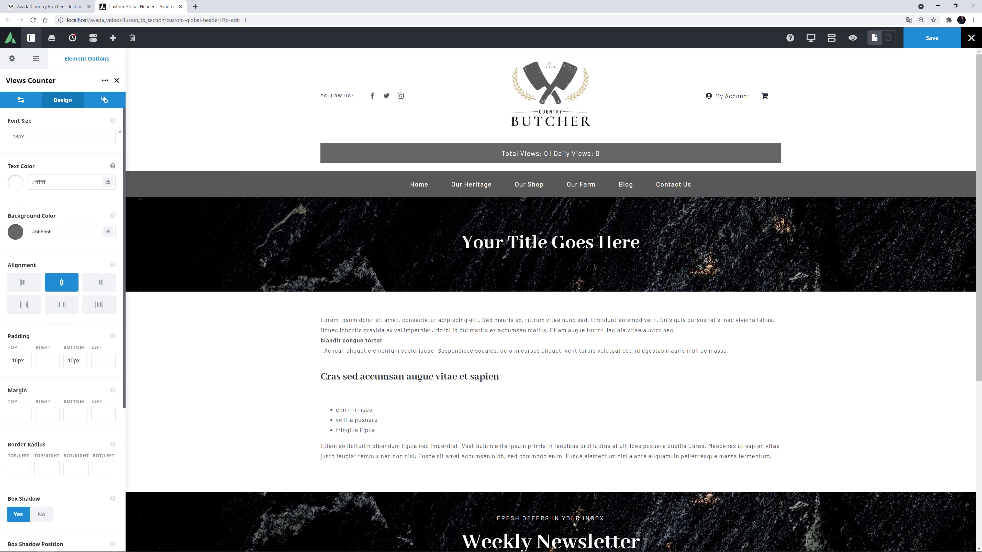
pyautogui.click(114, 104)
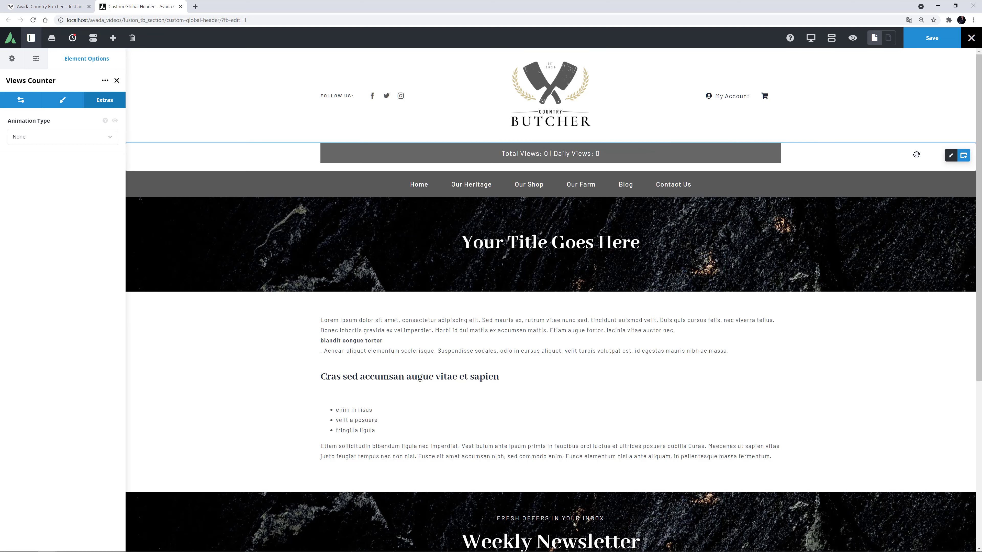
# Add rendering logic to the counter's container requiring User Role Equal To Administrator, and save the header.
pyautogui.click(950, 157)
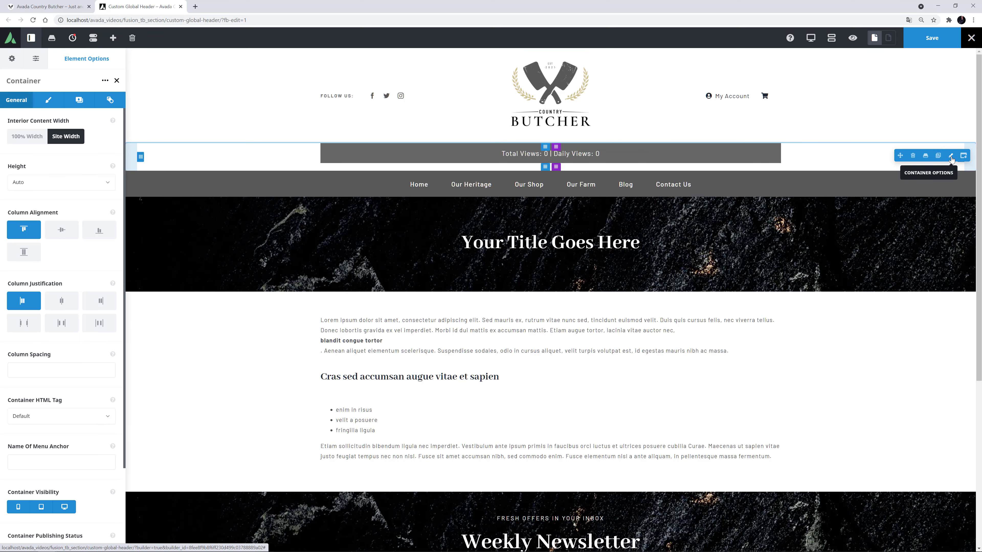
pyautogui.click(110, 100)
pyautogui.click(39, 145)
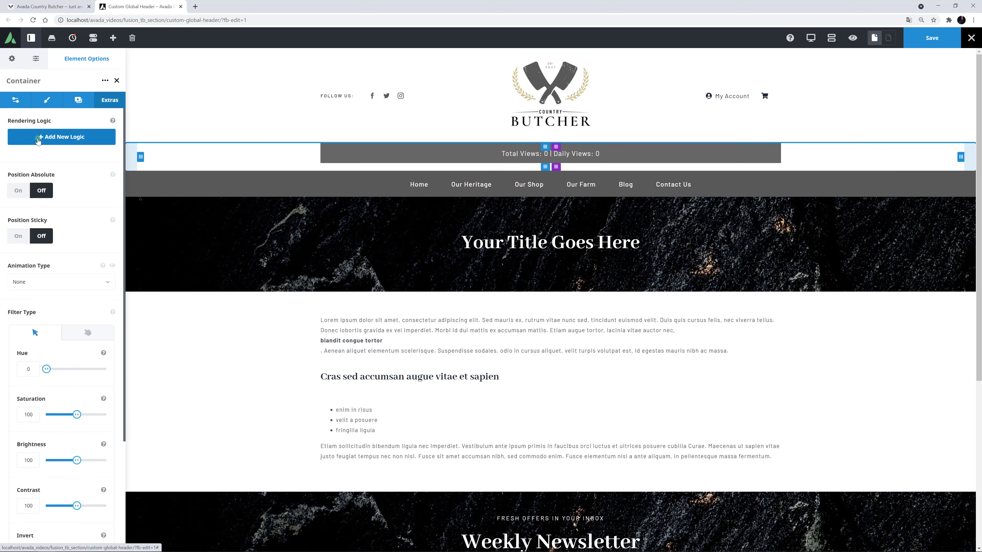
pyautogui.click(38, 184)
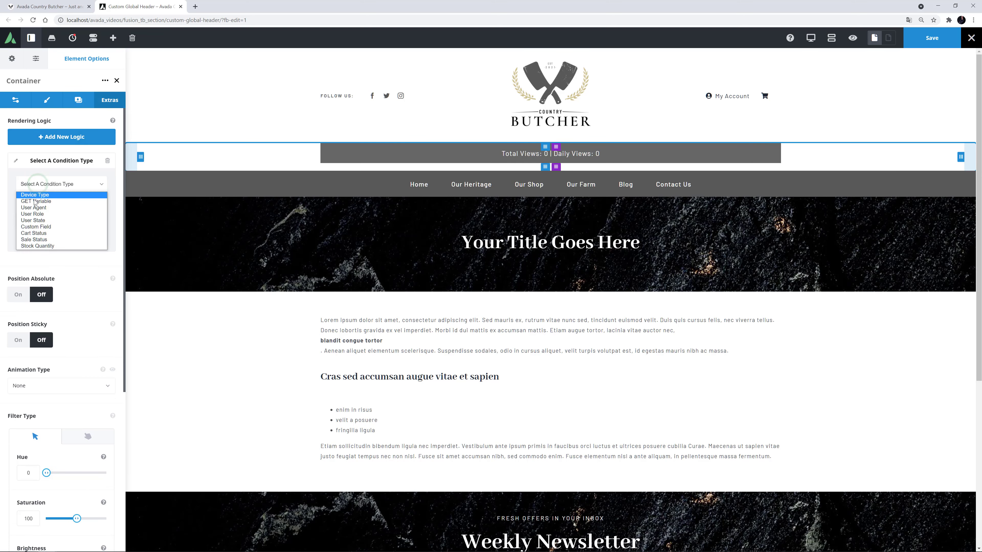
pyautogui.click(33, 214)
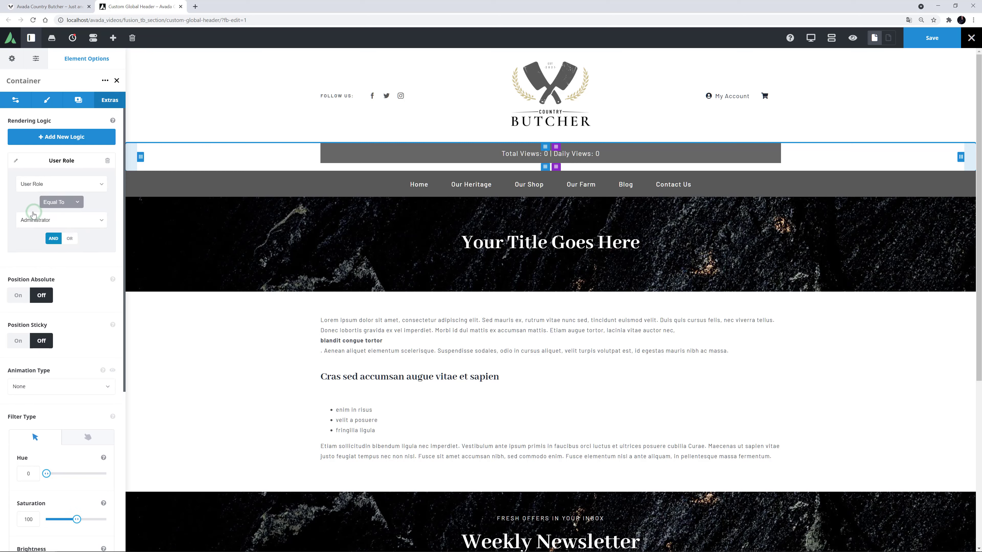
pyautogui.click(34, 265)
pyautogui.click(929, 41)
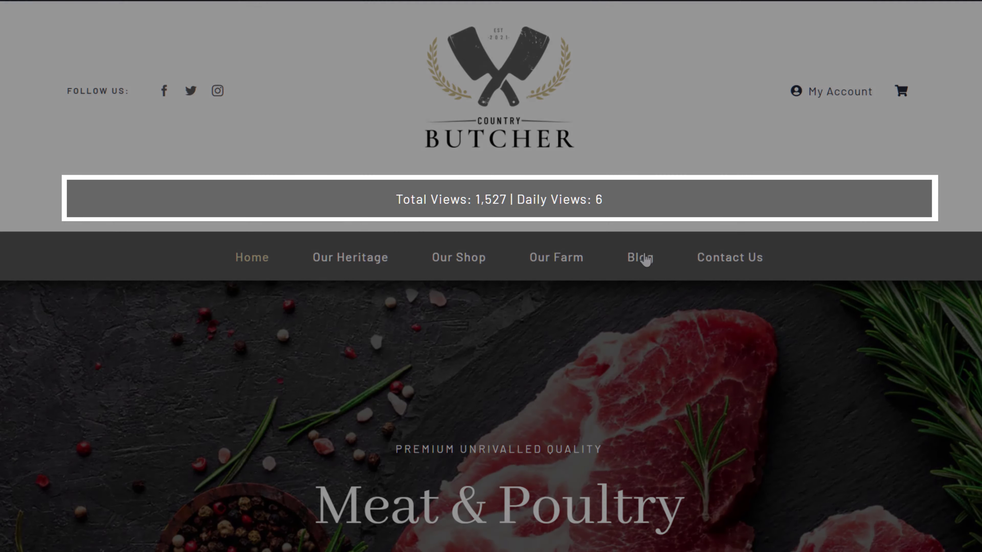
# Visit the Our Farm page and return to Home to compare the view counts in the header.
pyautogui.click(565, 260)
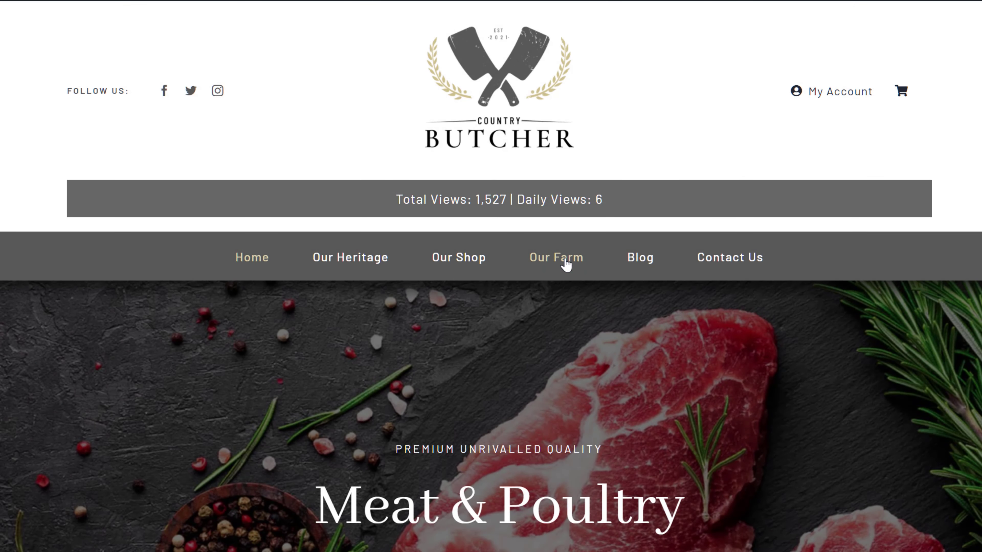
pyautogui.click(566, 266)
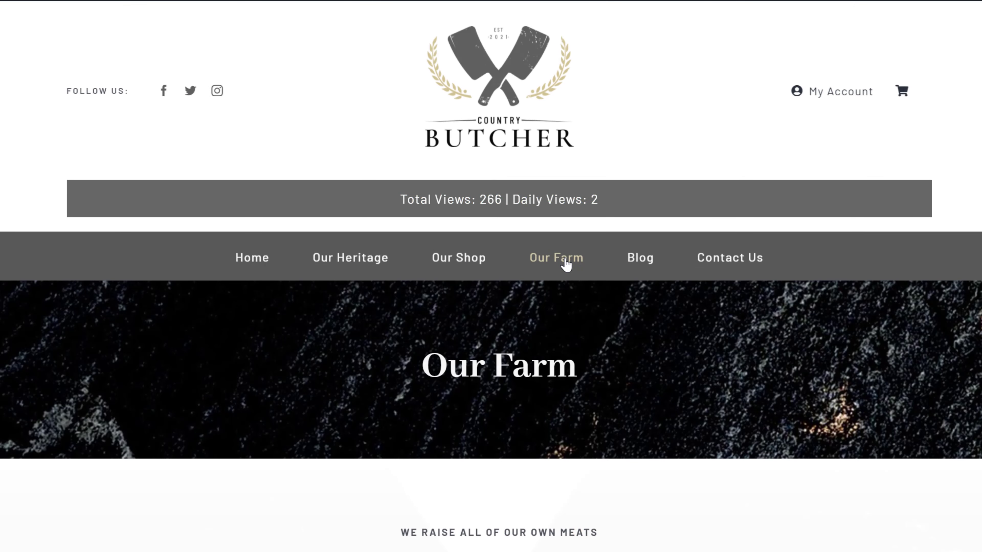
pyautogui.click(263, 259)
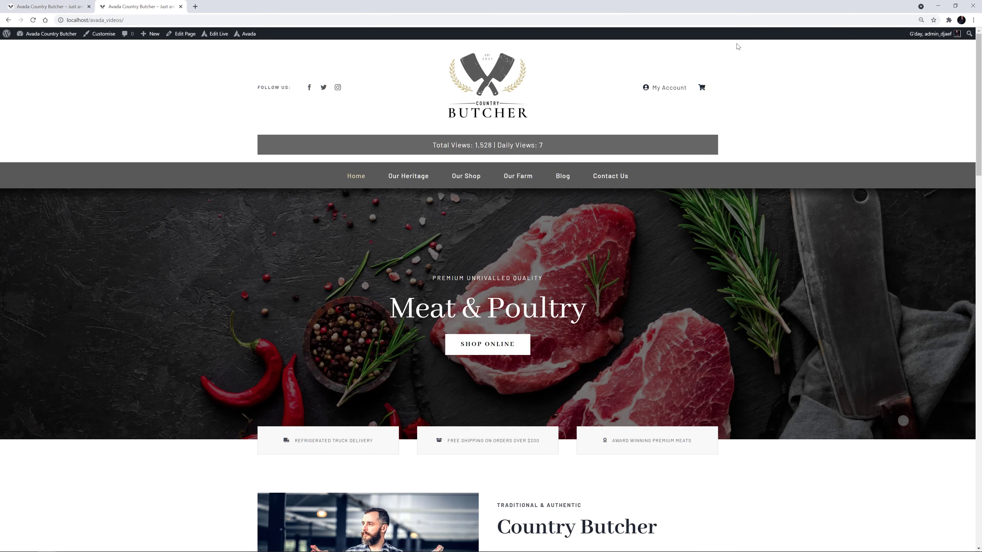
# Log out of the site and load the home page as a logged-out visitor.
pyautogui.moveTo(932, 33)
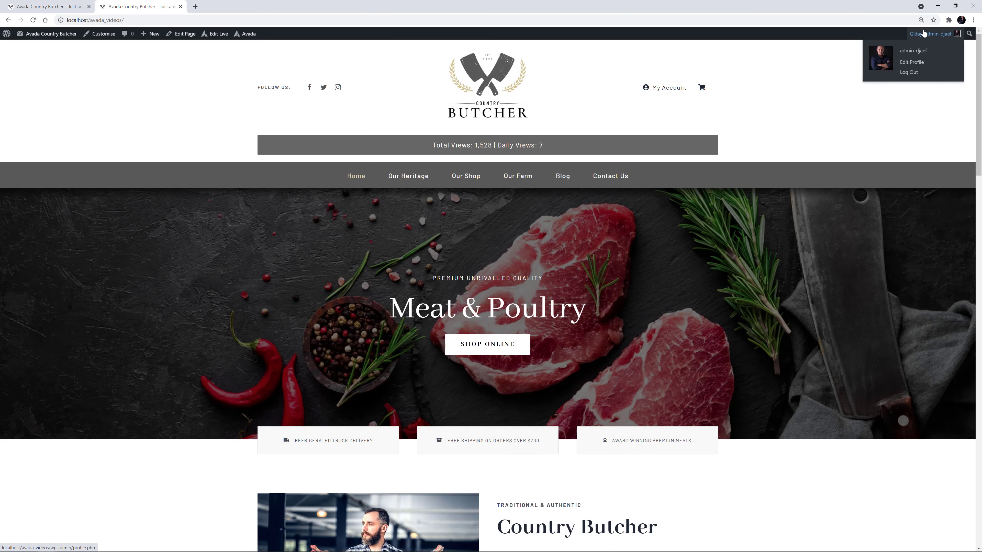
pyautogui.click(905, 74)
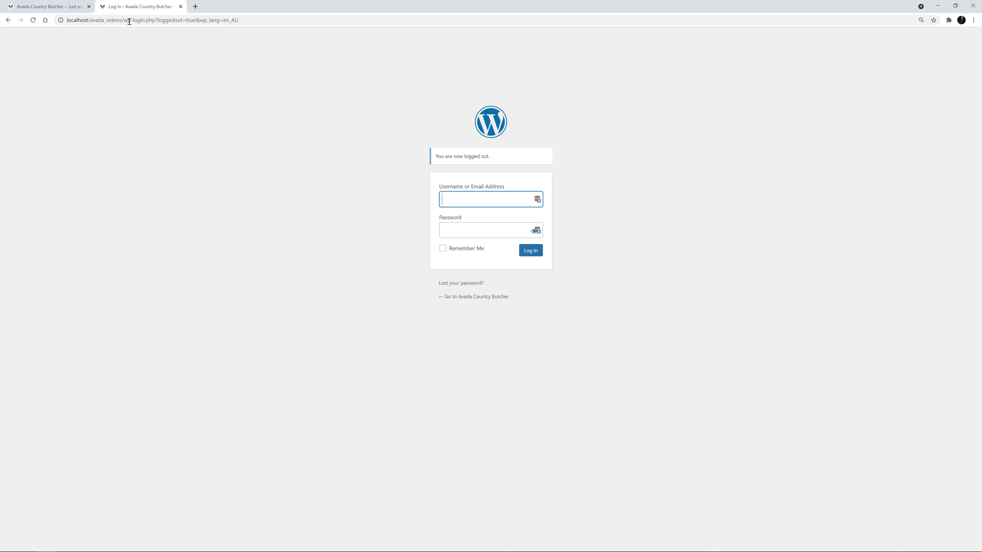
pyautogui.moveTo(123, 22); pyautogui.dragTo(491, 26)
pyautogui.press('BackSpace')
pyautogui.press('Return')
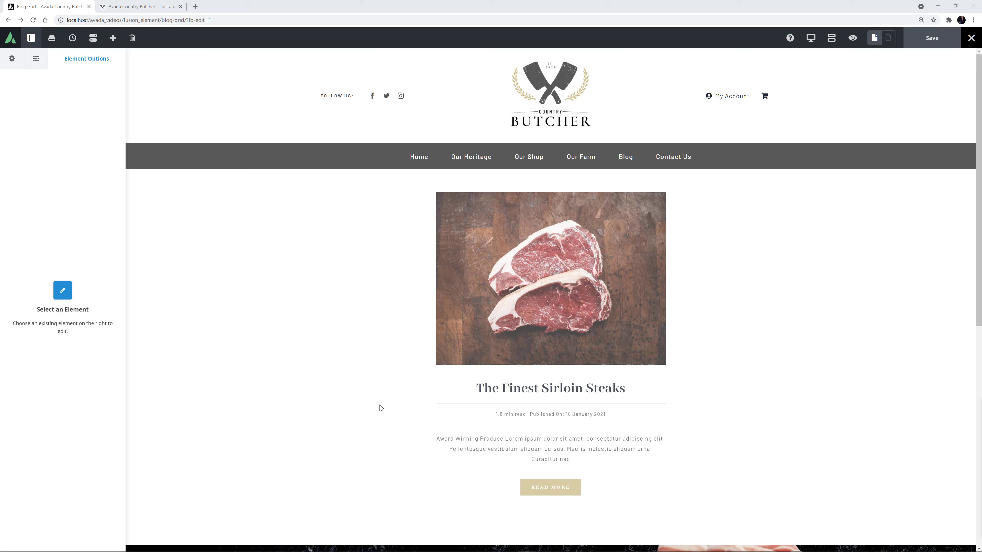
# Enable Total Views and Daily Views after Published Date in the post card's Meta element, and save the Blog Grid card.
pyautogui.moveTo(529, 409)
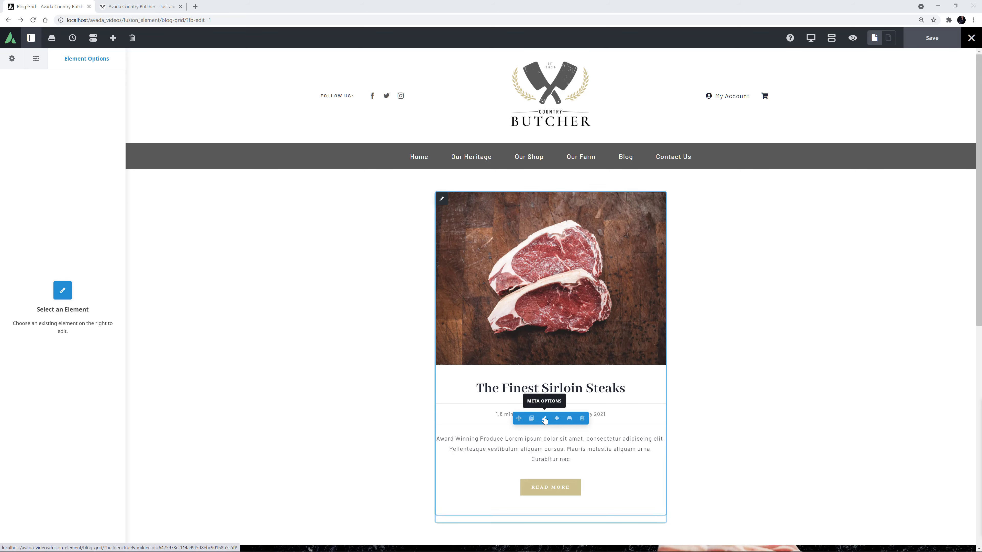
pyautogui.click(545, 419)
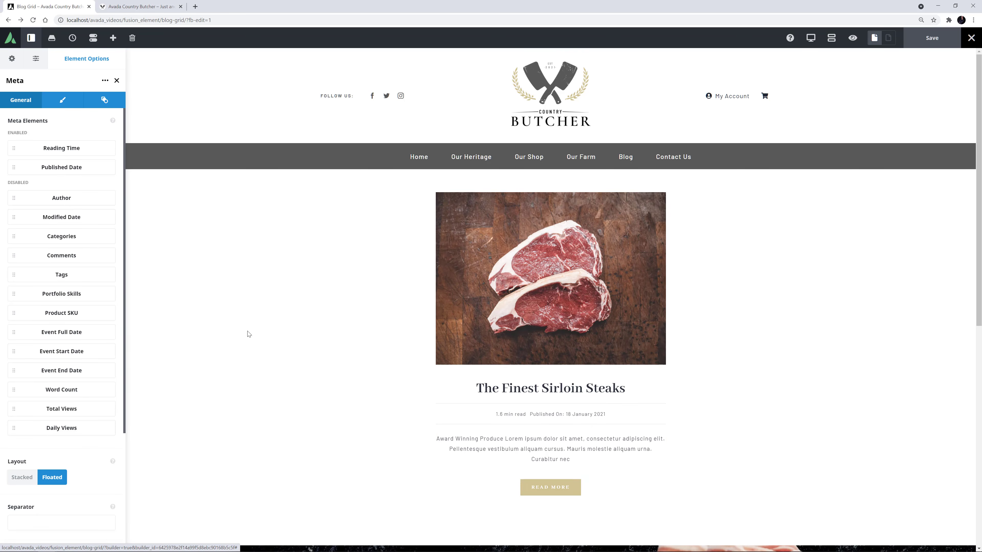
pyautogui.moveTo(76, 409); pyautogui.dragTo(63, 186)
pyautogui.moveTo(69, 433); pyautogui.dragTo(89, 205)
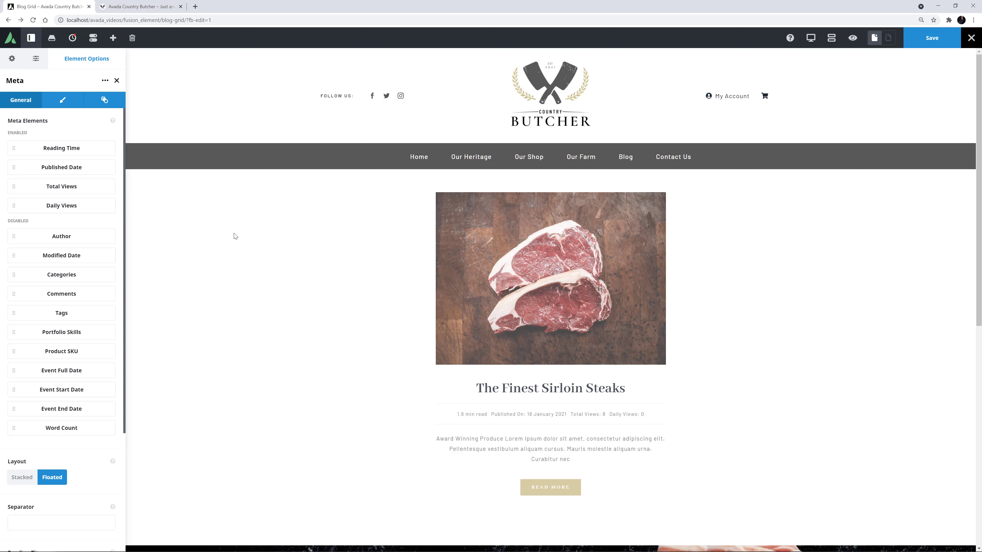
pyautogui.click(924, 41)
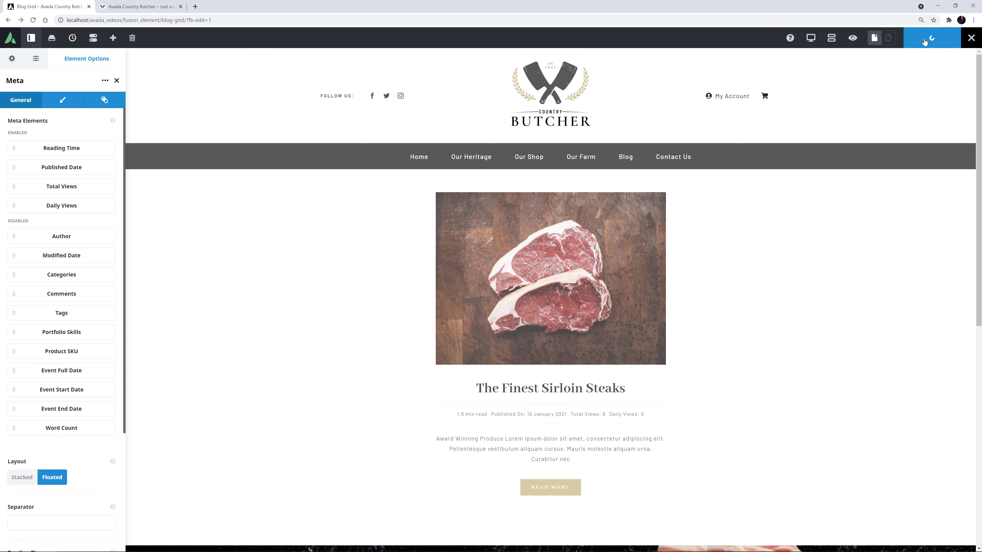
# Visit the live Blog page and examine the view counts in the meta line of each article card.
pyautogui.click(129, 6)
pyautogui.click(562, 148)
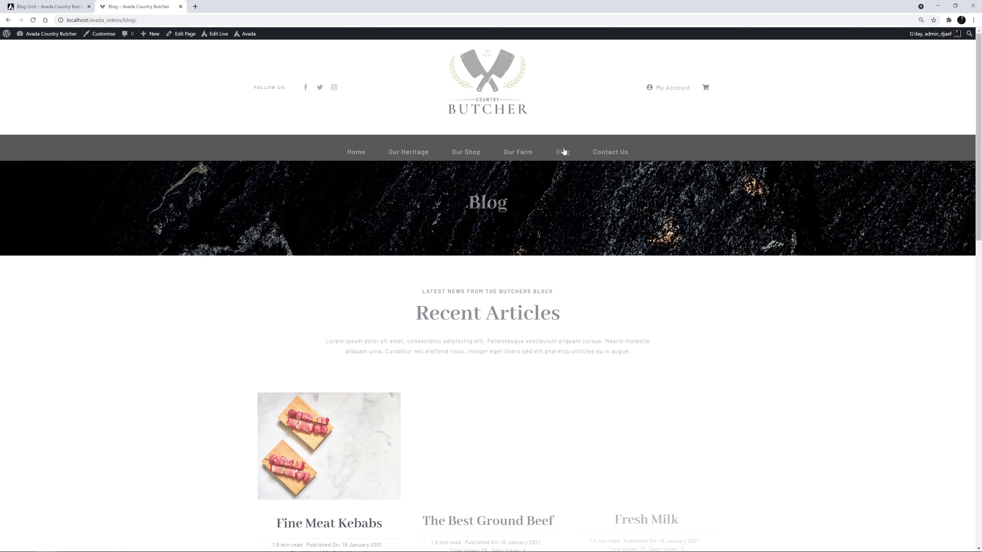
pyautogui.scroll(-1, 561, 149)
pyautogui.scroll(-6, 560, 149)
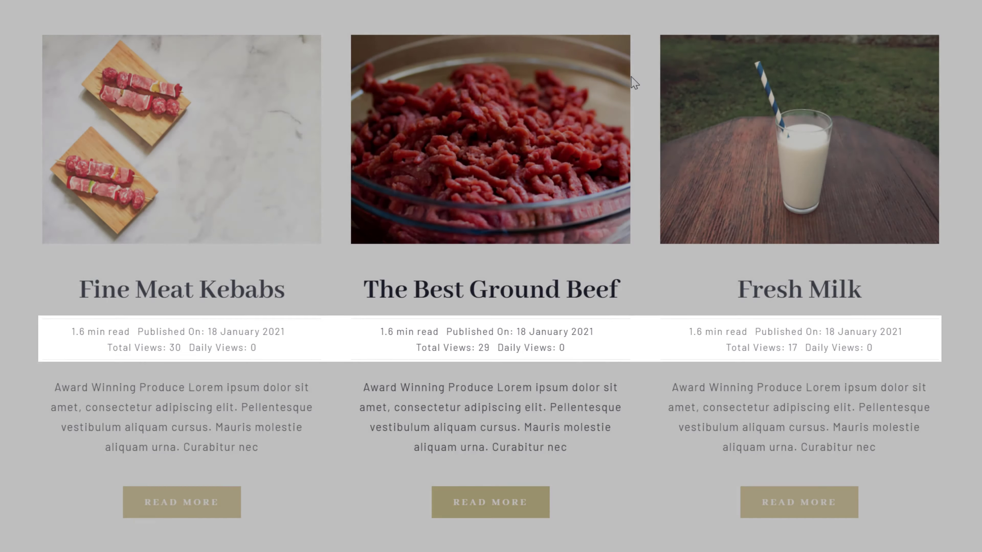
pyautogui.scroll(-10, 634, 82)
pyautogui.scroll(-1, 634, 82)
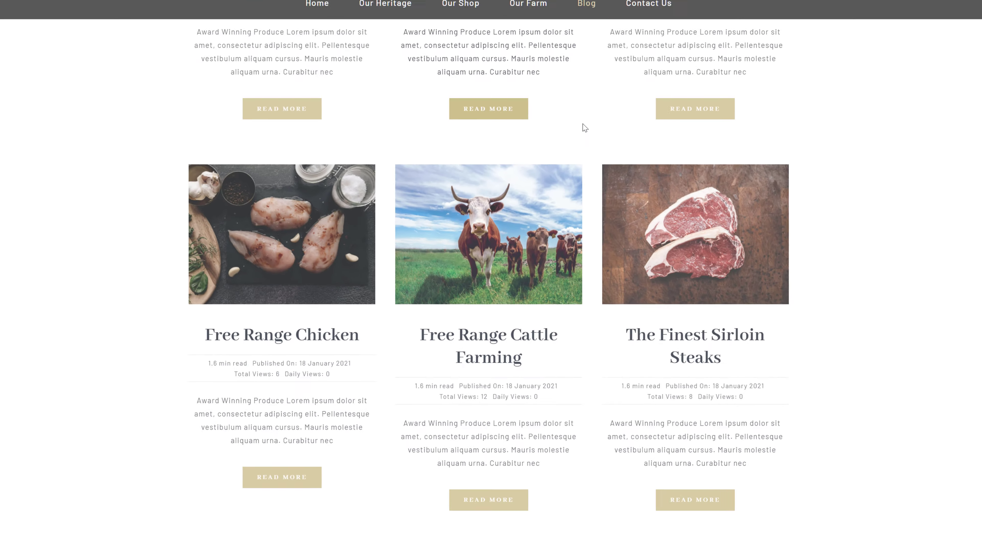
pyautogui.scroll(4, 560, 149)
pyautogui.scroll(8, 560, 149)
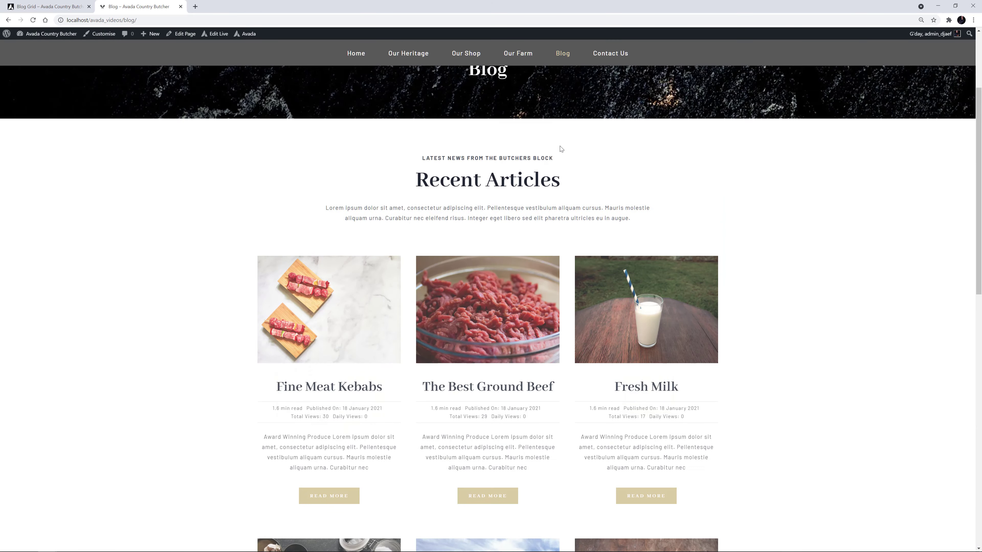